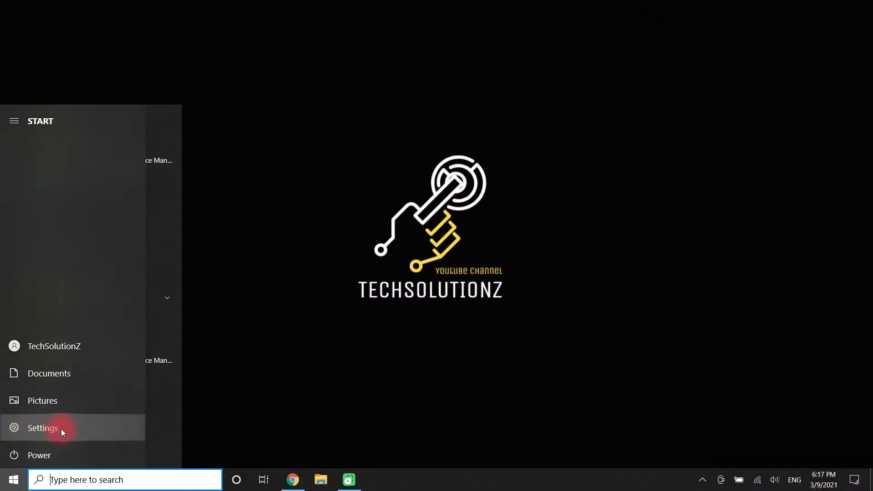
Launch Settings from Start and go into Ease of Access
click(61, 429)
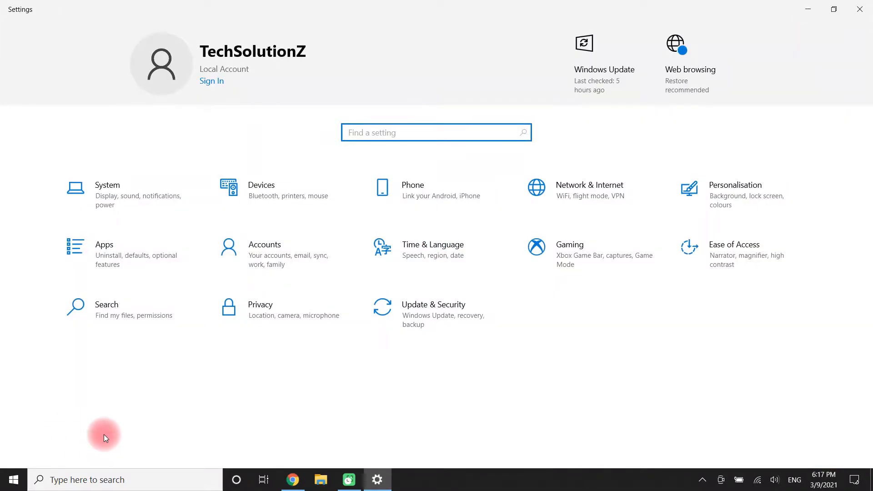
click(735, 256)
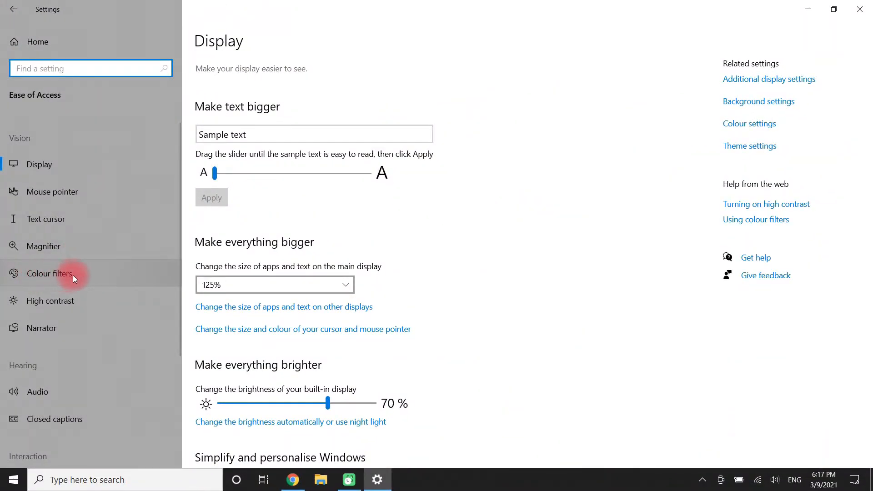
Select Colour filters under Vision in the Ease of Access sidebar
click(51, 273)
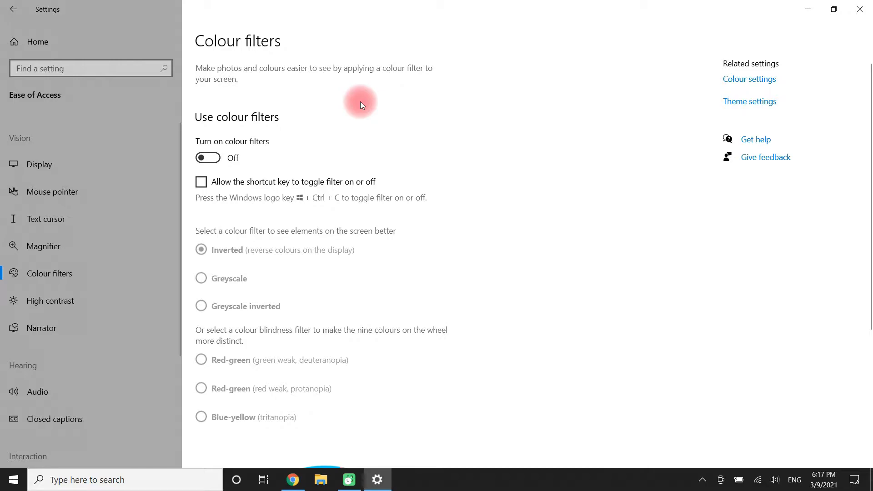
Turn colour filters on, try Greyscale, then leave Greyscale inverted applied
click(208, 157)
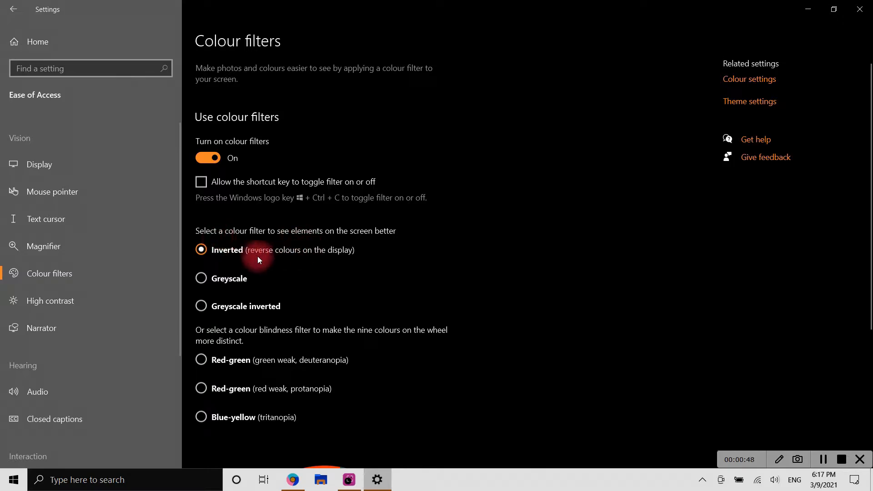
click(207, 277)
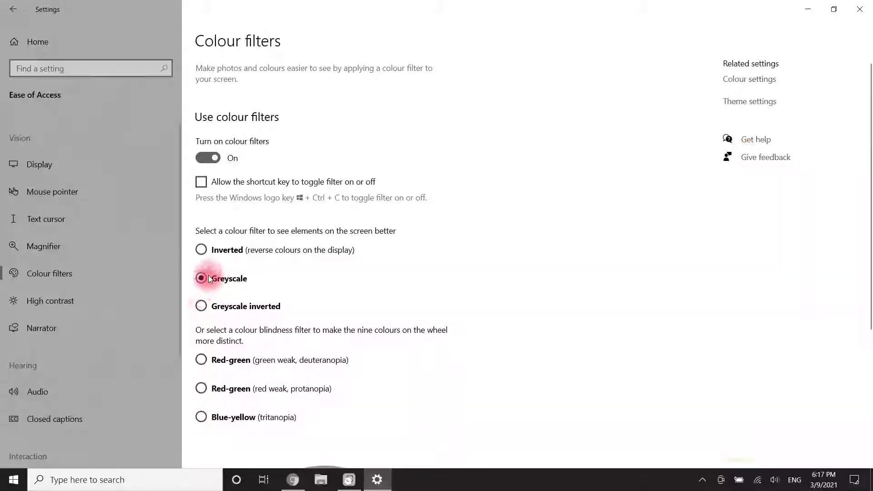
click(202, 307)
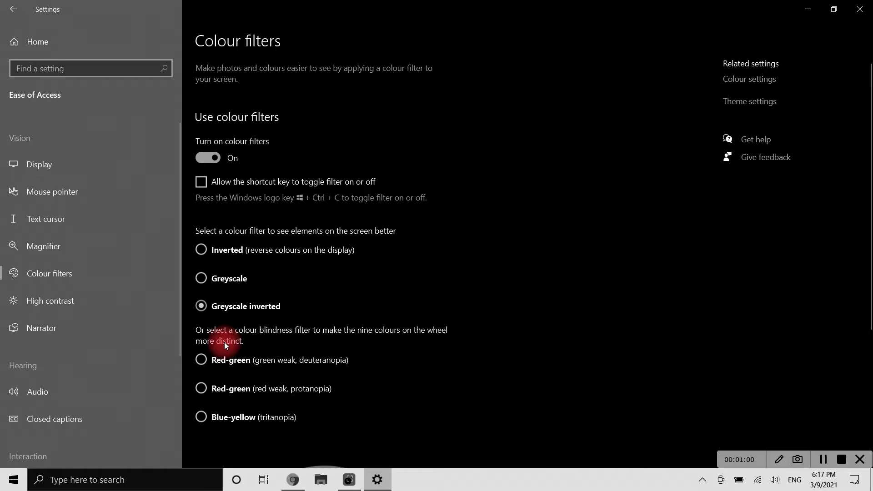
Try the deuteranopia, protanopia and Blue-yellow tritanopia colour-blindness filters in turn
click(201, 360)
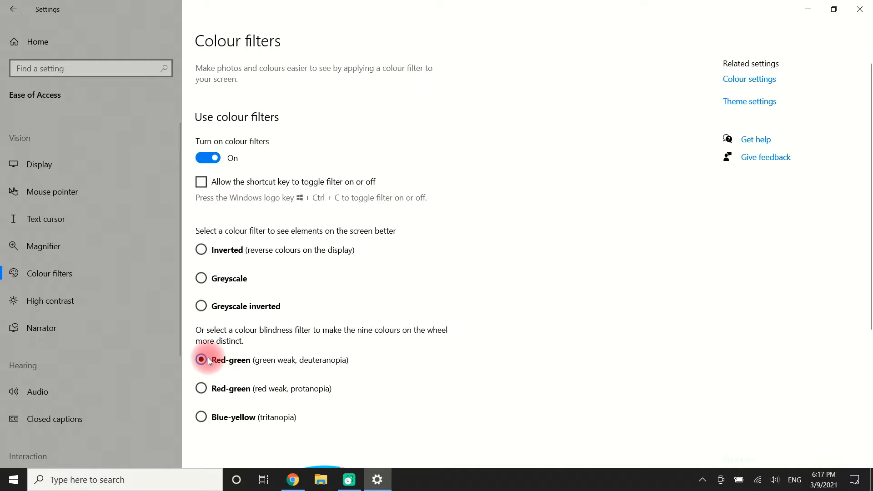
click(198, 389)
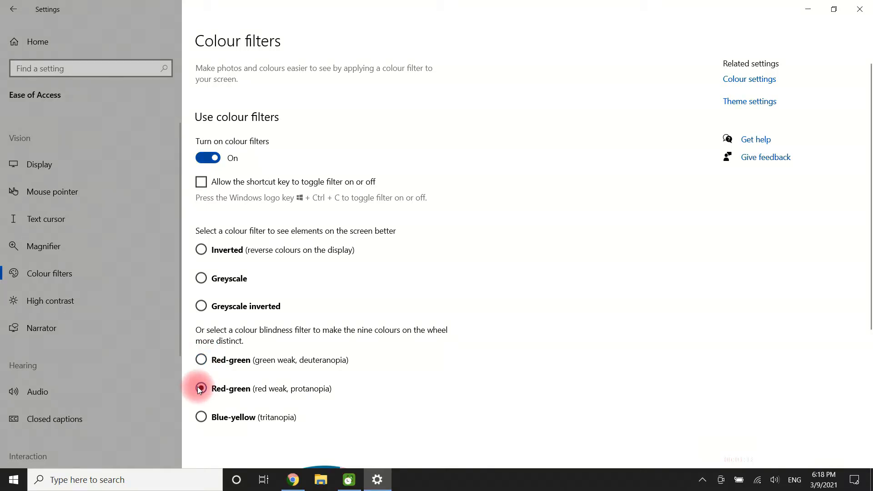
click(202, 417)
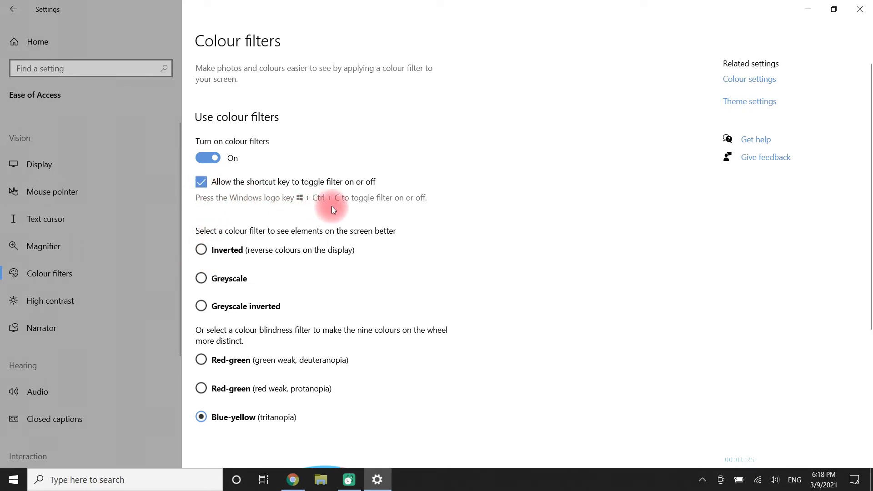
Toggle colour filters several times, leave them off, and close Settings
click(214, 159)
click(214, 158)
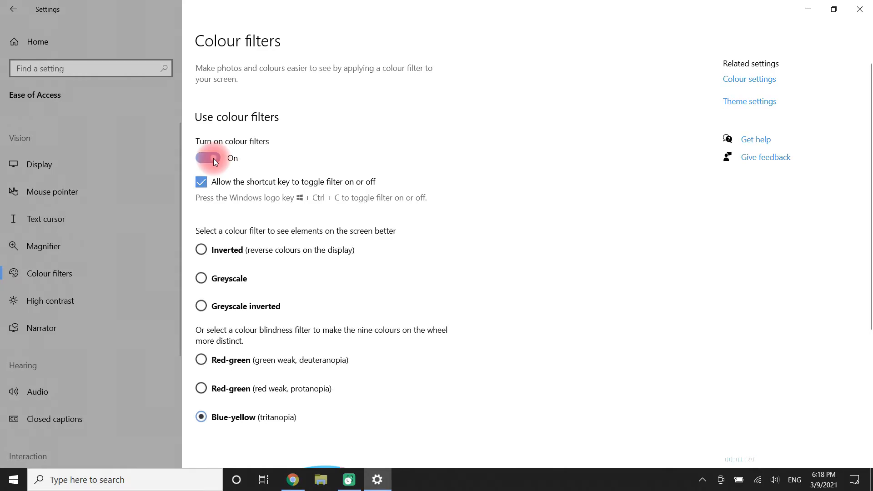
click(213, 159)
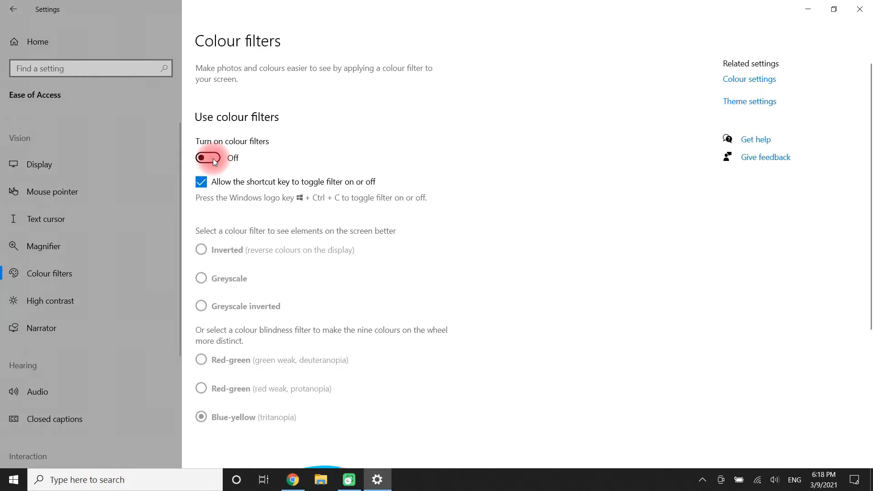
click(213, 159)
click(212, 159)
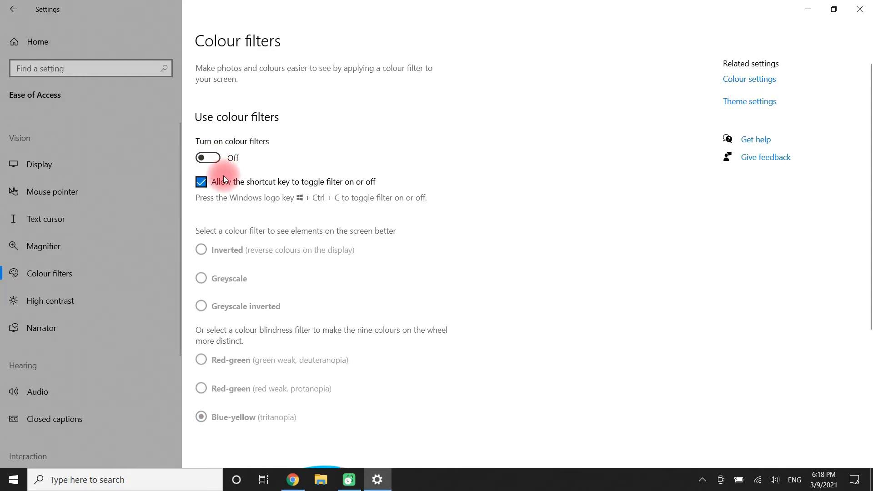
click(860, 9)
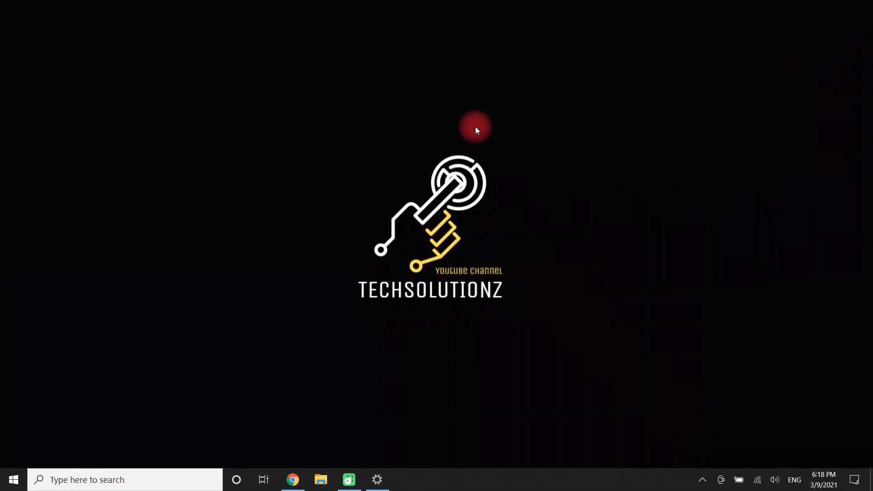